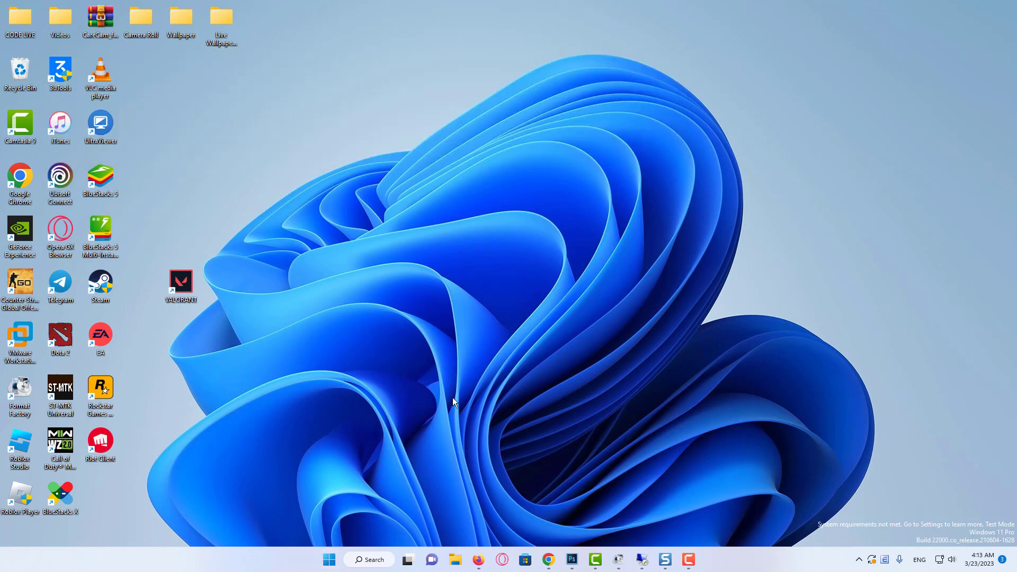
Open the Services app from Start search and jump to the vgc service
click(329, 558)
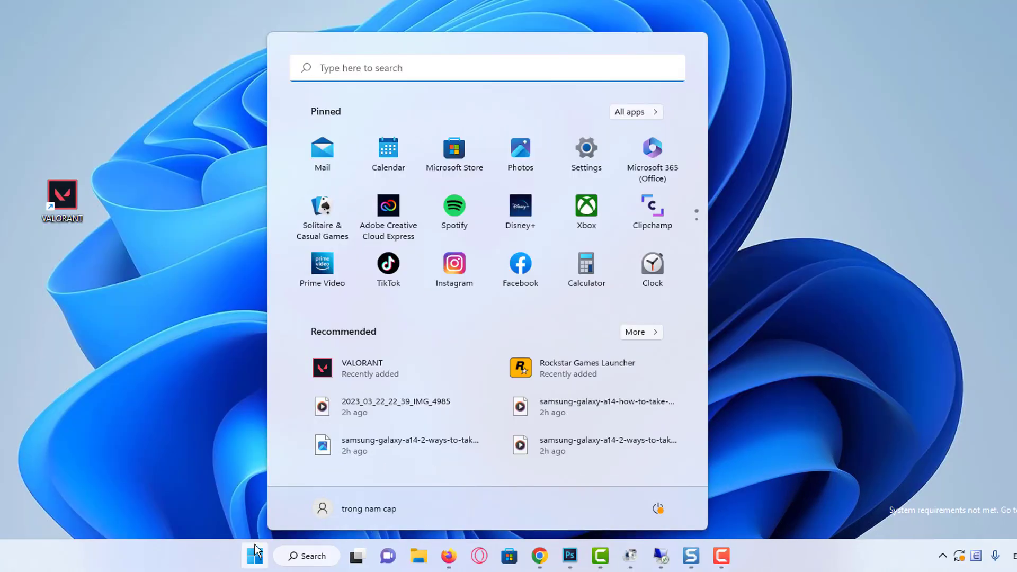
text(Services)
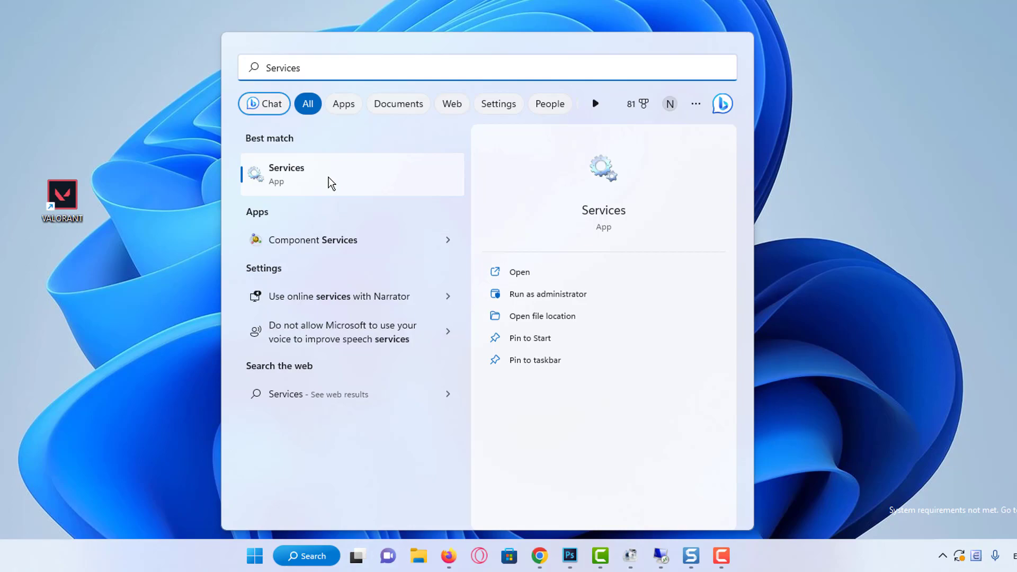
click(329, 177)
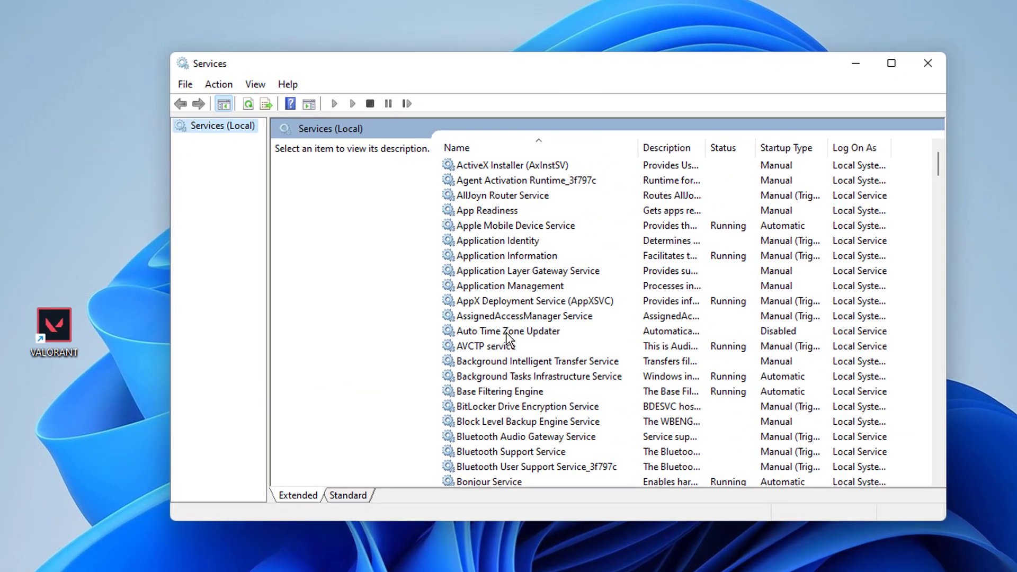
click(531, 317)
text(vgc)
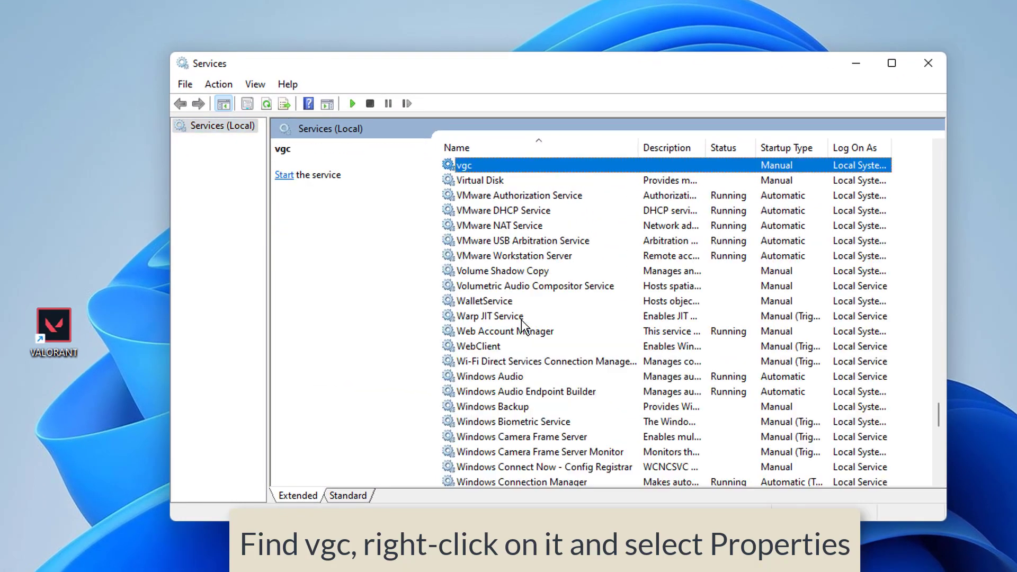
scroll(521, 223, up, 7)
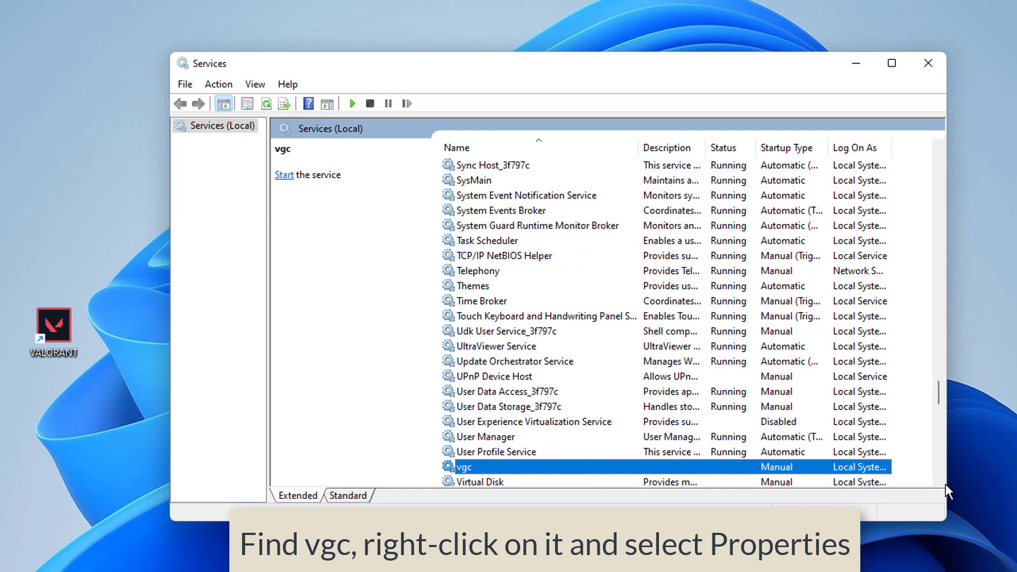
scroll(940, 400, down, 3)
scroll(938, 400, down, 2)
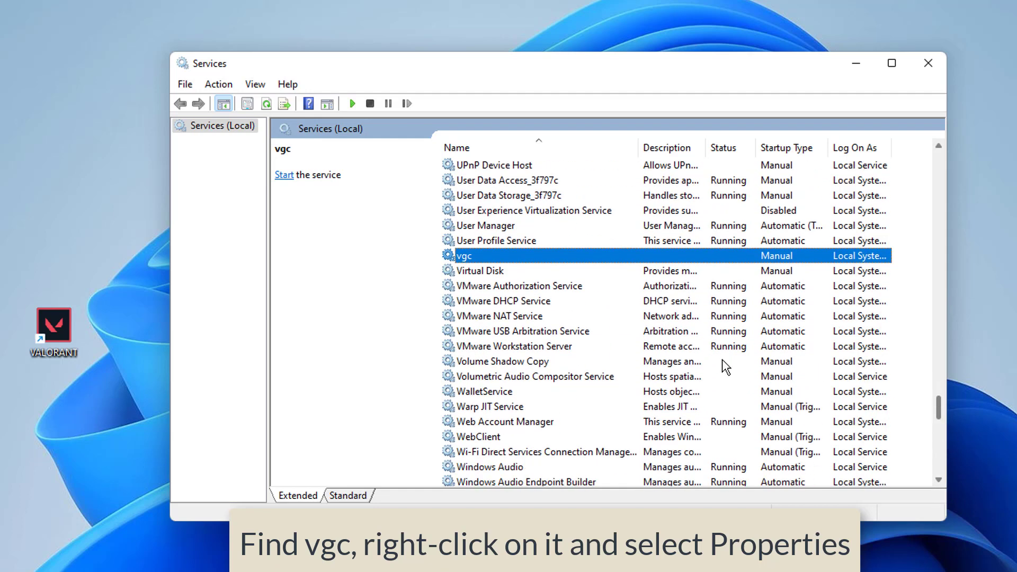
Set the vgc service's startup type to Automatic, apply it, and start the service
right_click(482, 262)
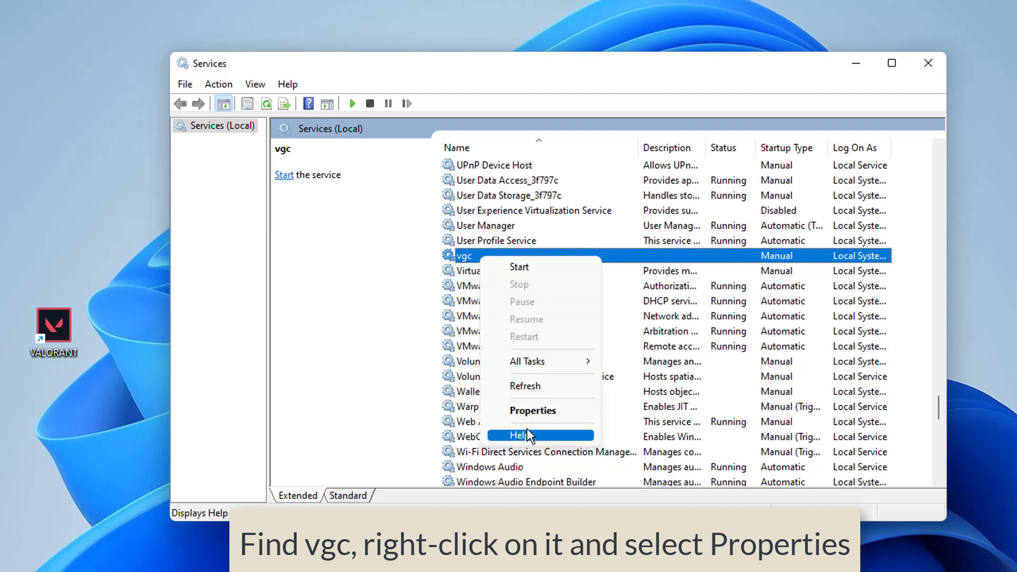
click(543, 411)
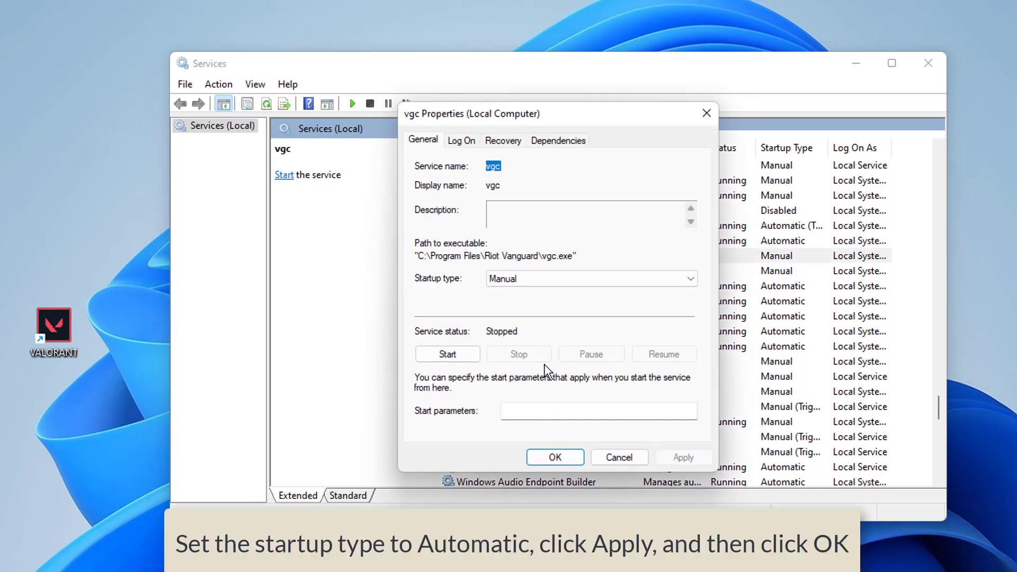
click(538, 281)
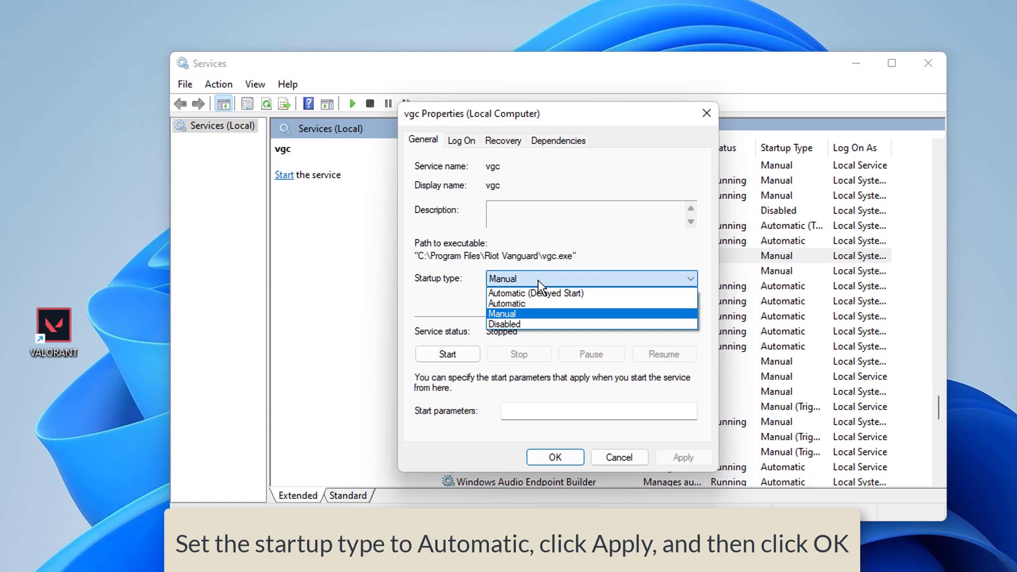
click(535, 304)
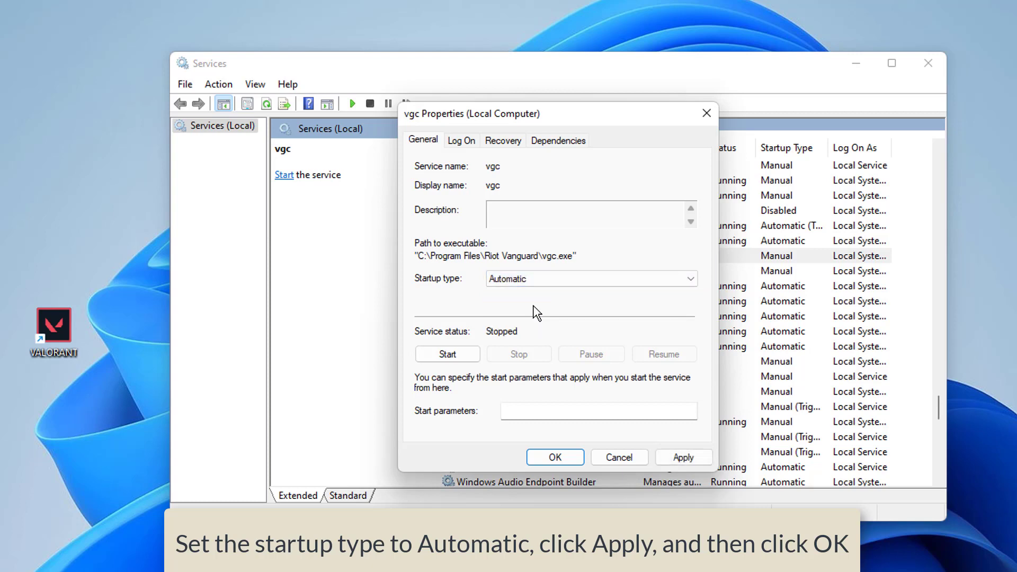
click(683, 457)
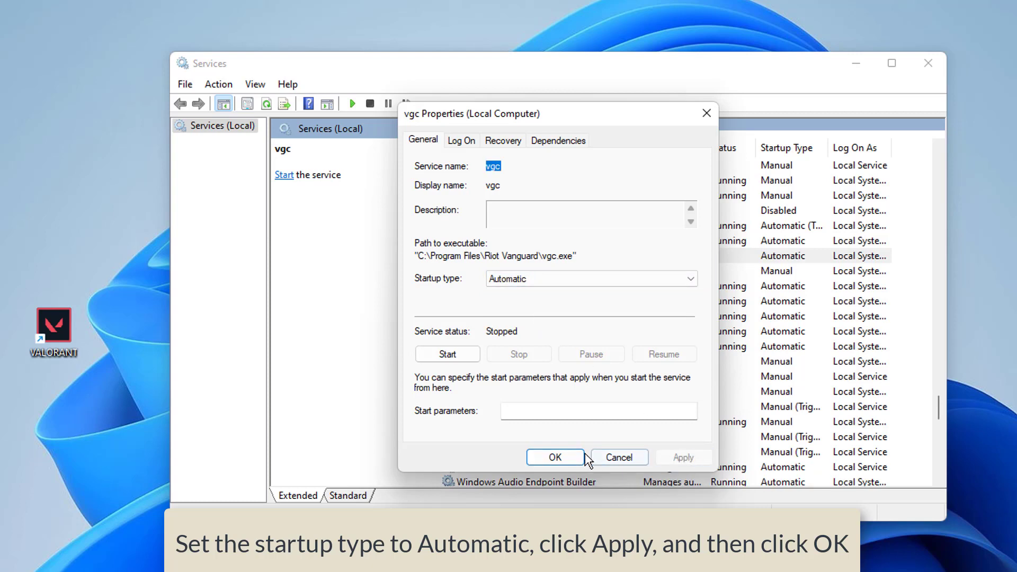
click(555, 457)
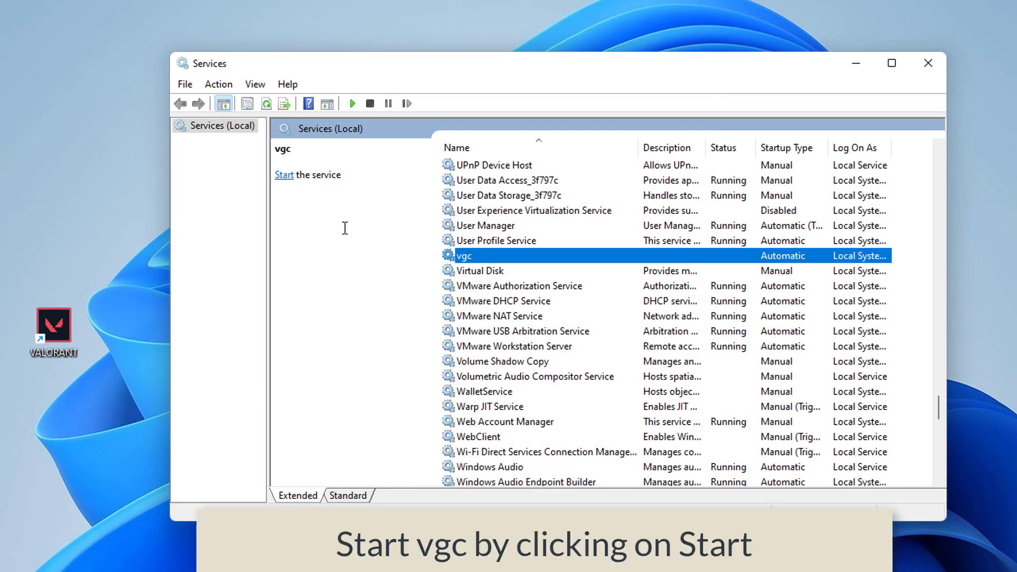
click(283, 176)
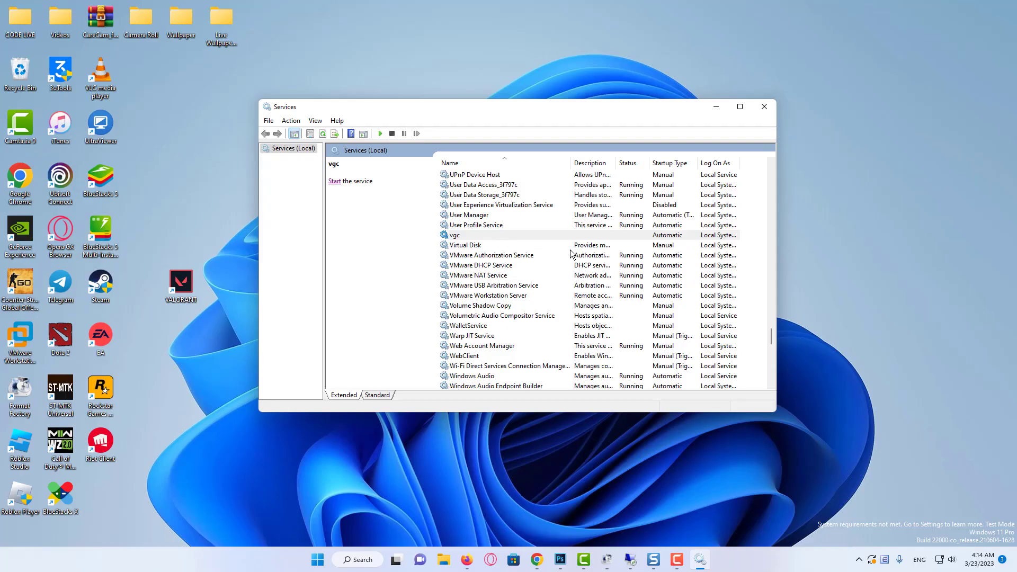
Close the Services window and bring up the Start menu
click(764, 107)
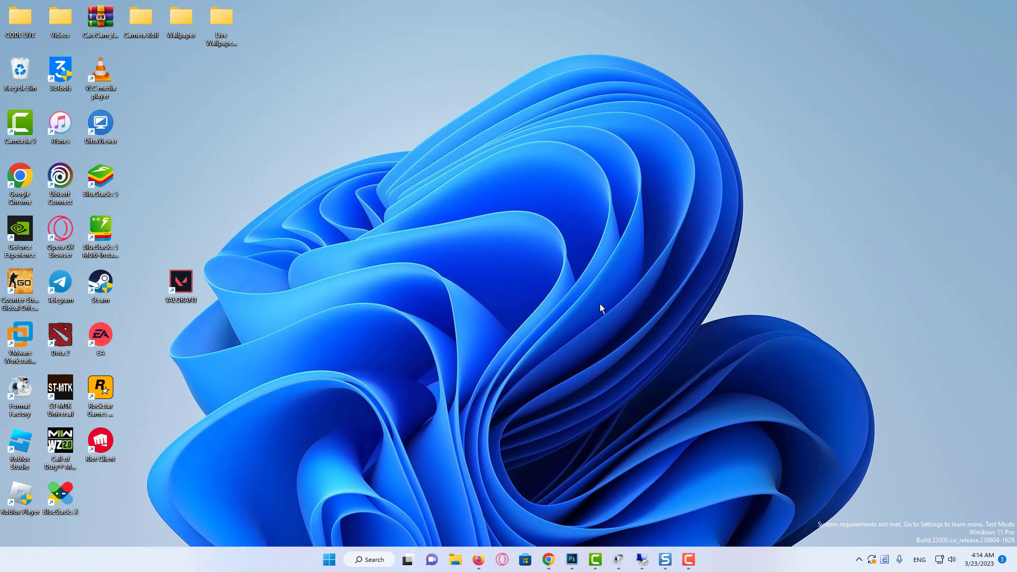
click(329, 560)
Launch Command Prompt as administrator from Start search
click(328, 560)
text(cm)
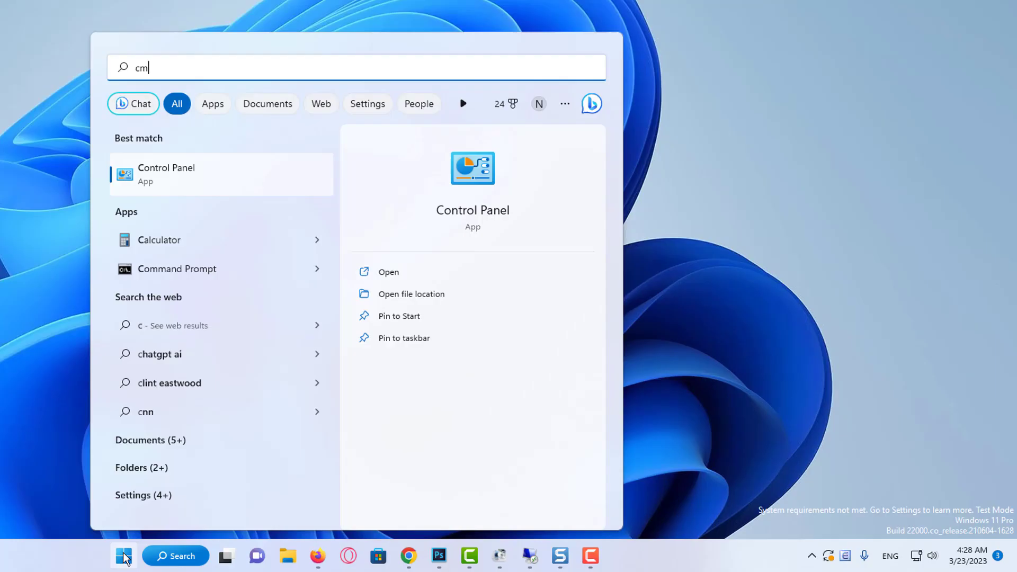
text(d)
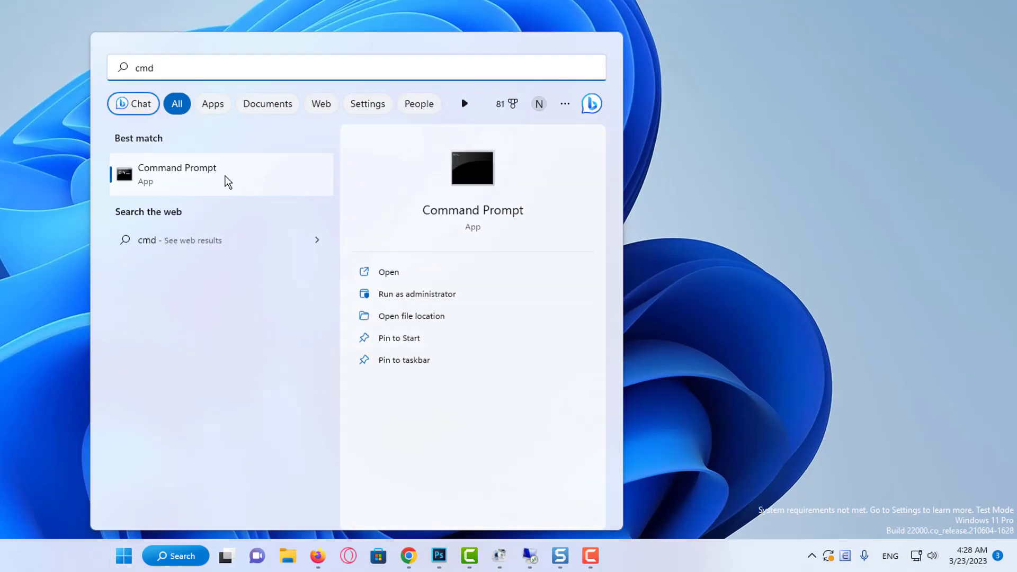
right_click(227, 180)
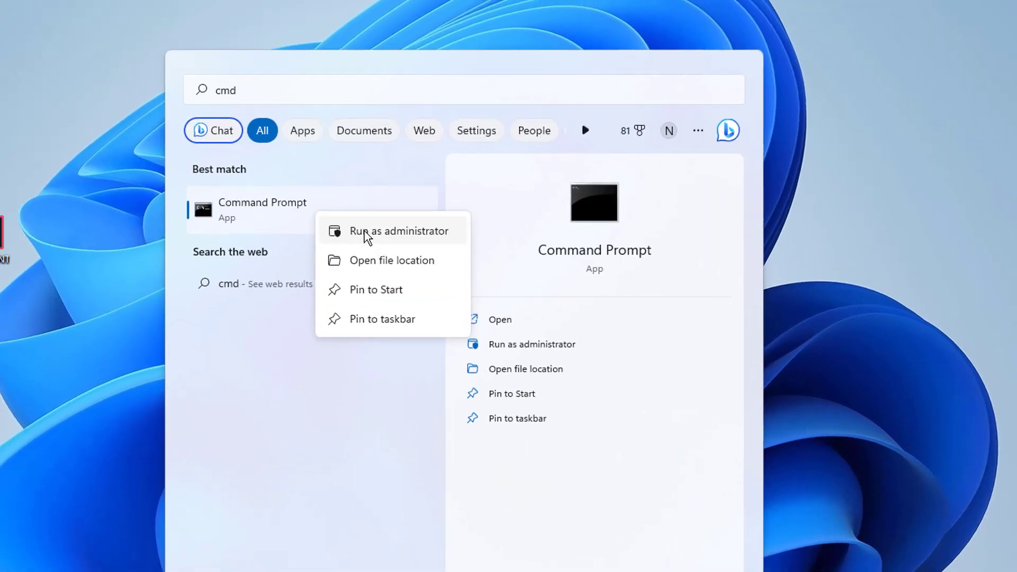
click(366, 231)
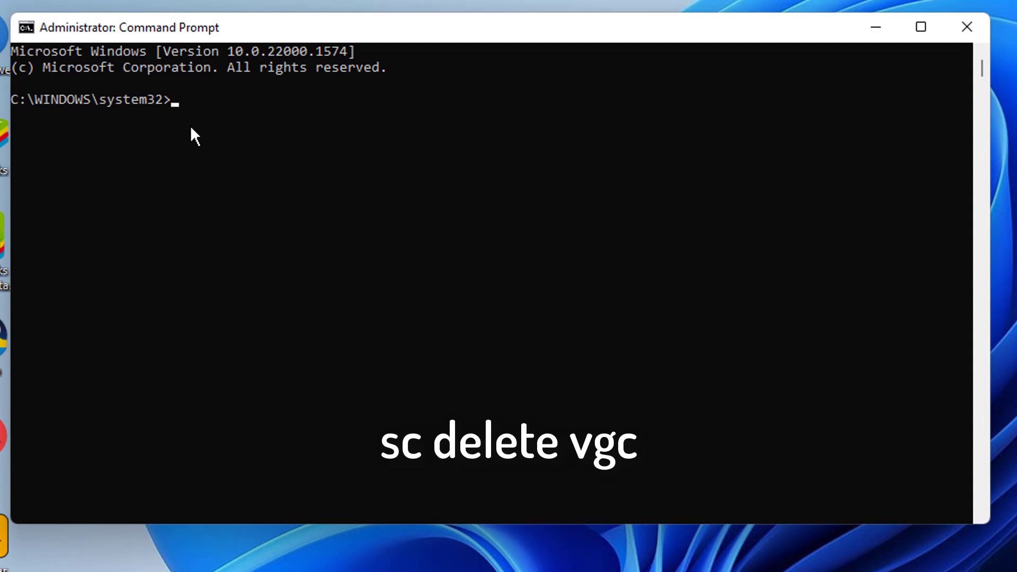
text(sc delete vgc)
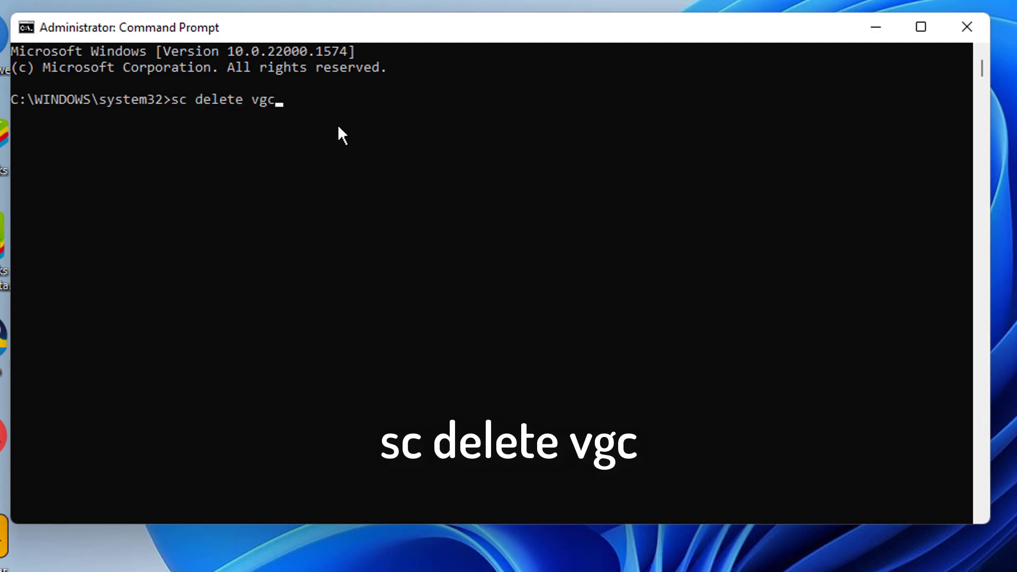
Run sc delete vgc and sc delete vgk, then exit Command Prompt
key(Return)
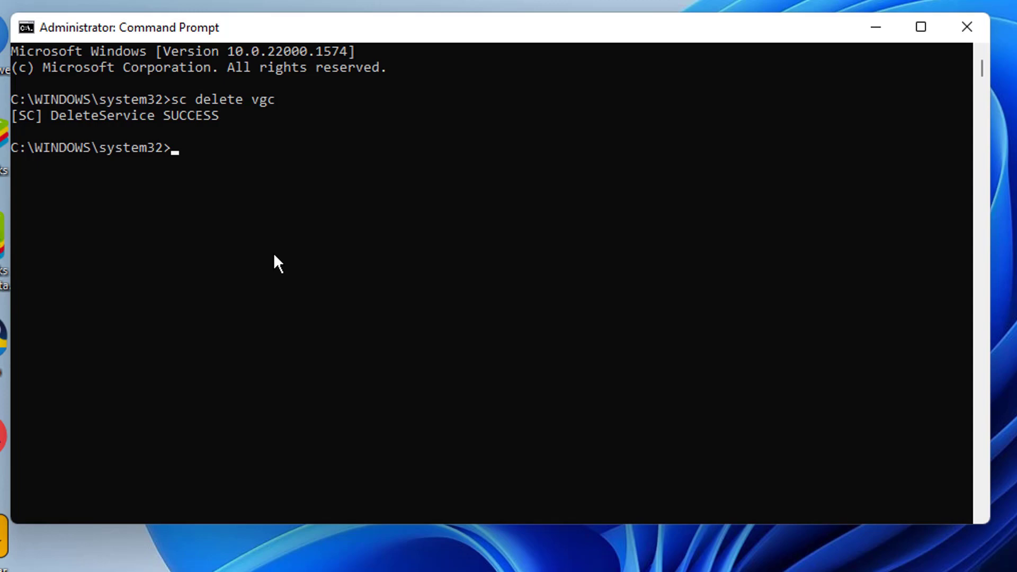
text(sc de)
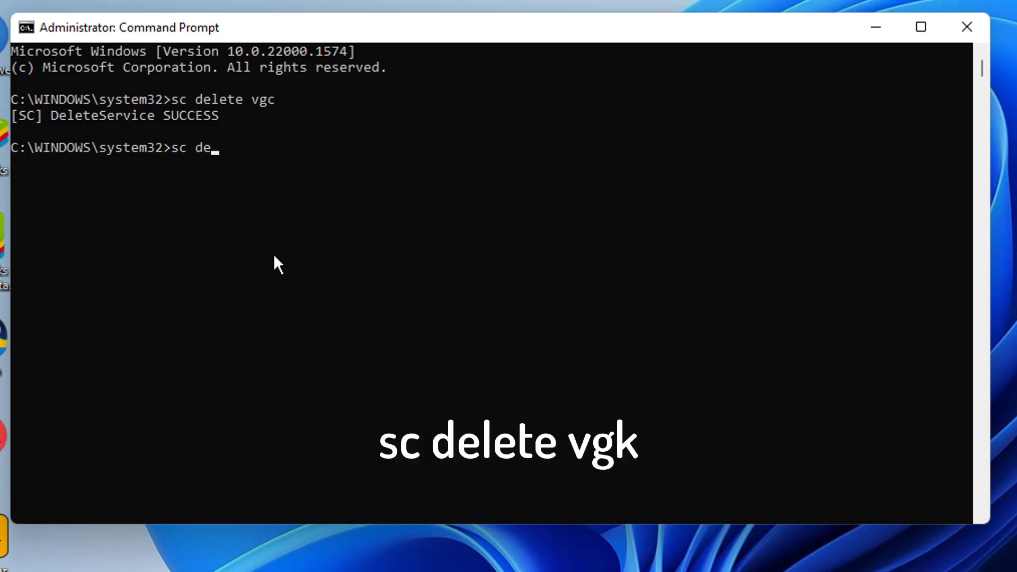
text(lete vfg)
key(BackSpace)
key(BackSpace)
text(gk)
key(Return)
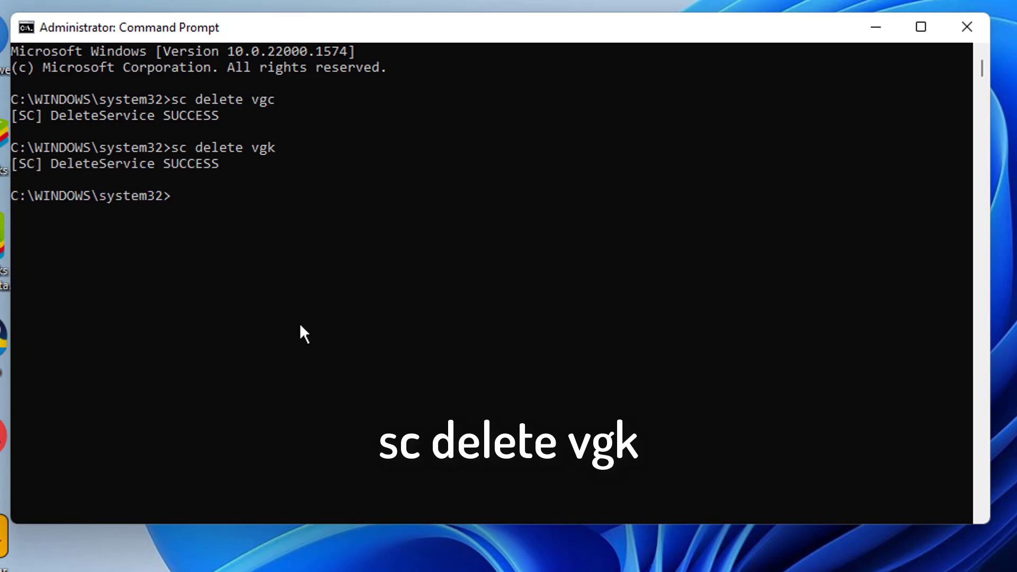
text(exit)
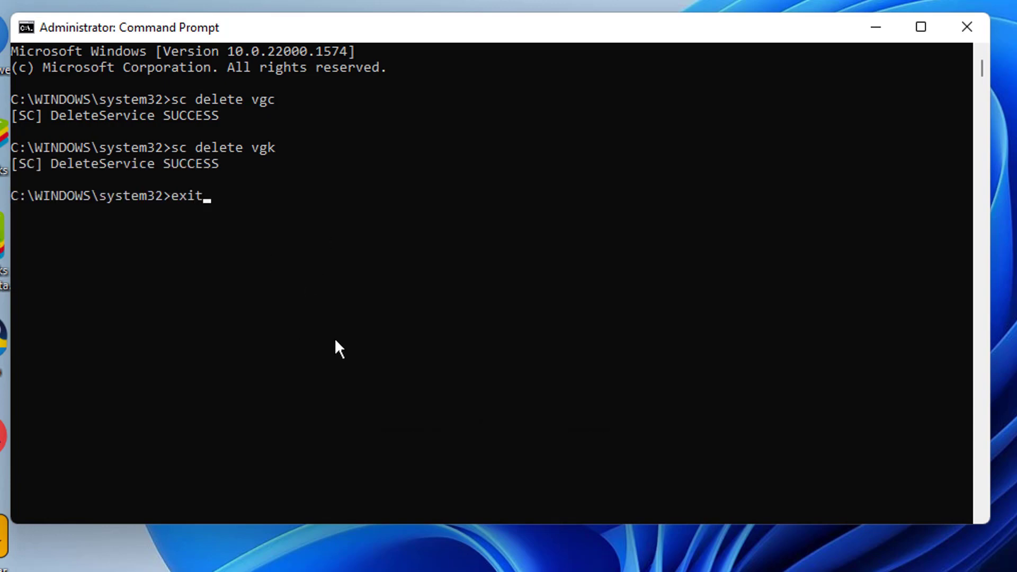
key(Return)
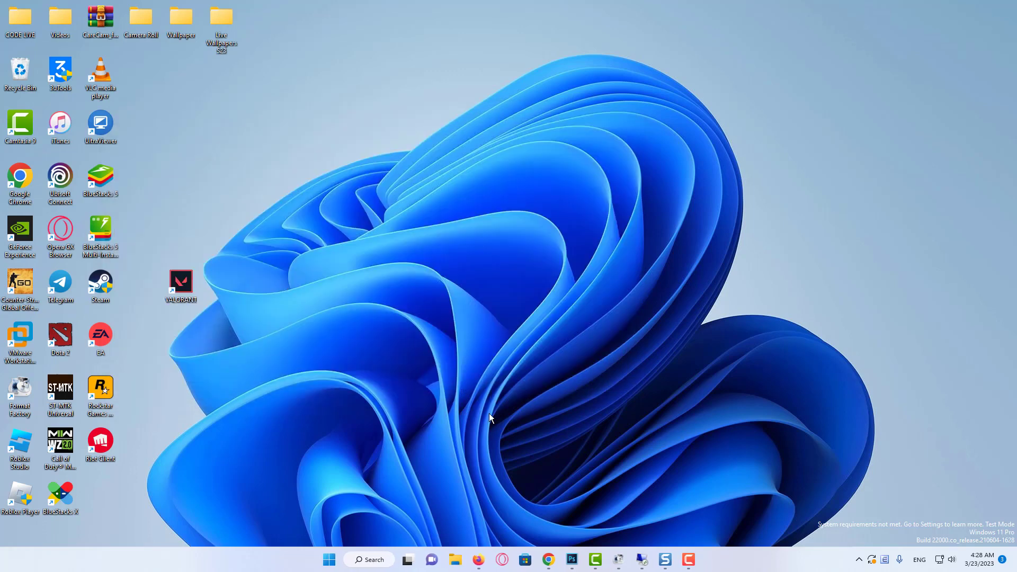
Find Control Panel in Windows search, correcting the search text, and launch it
click(330, 559)
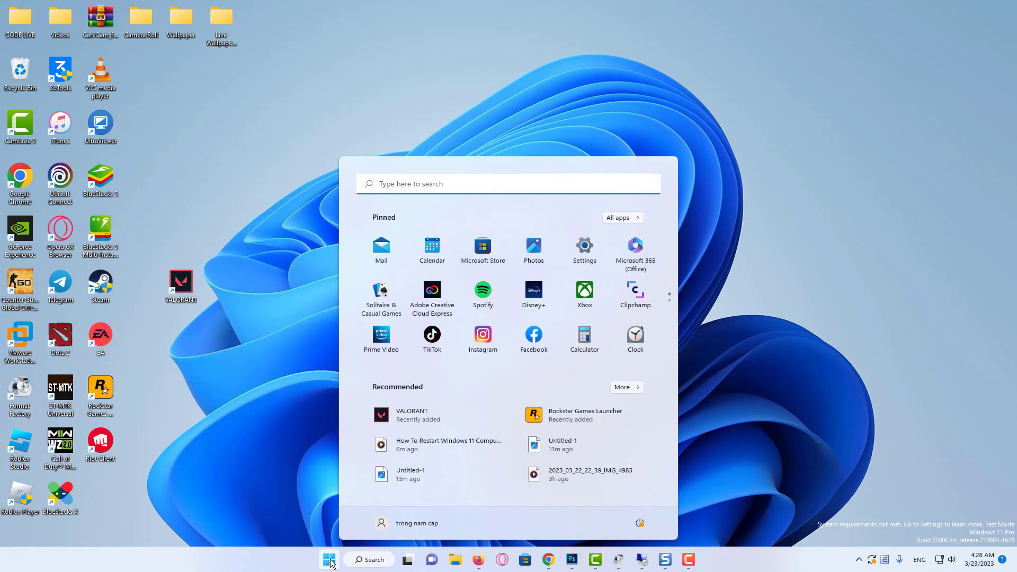
text(v)
key(BackSpace)
text(cont)
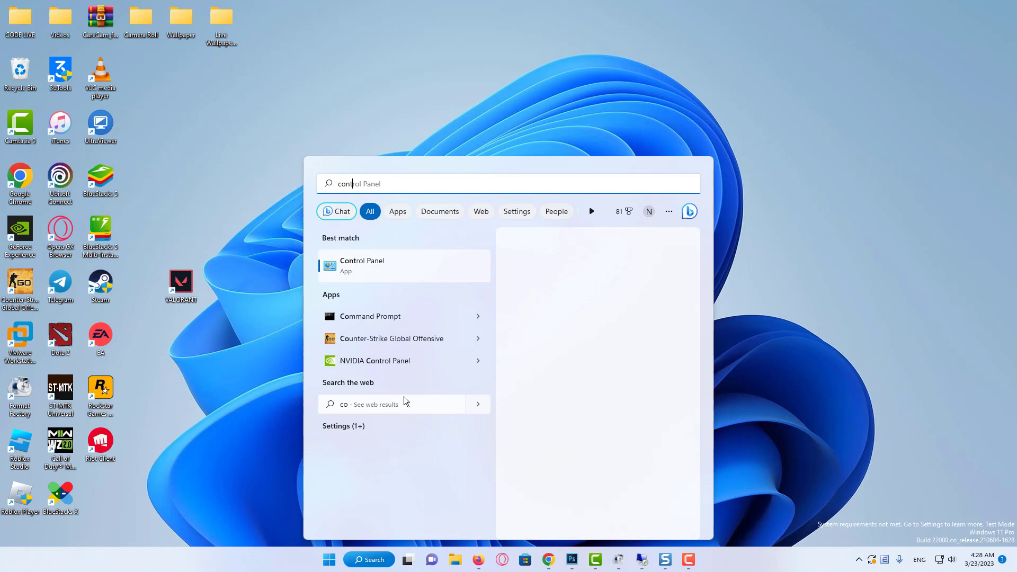
text(rol panel)
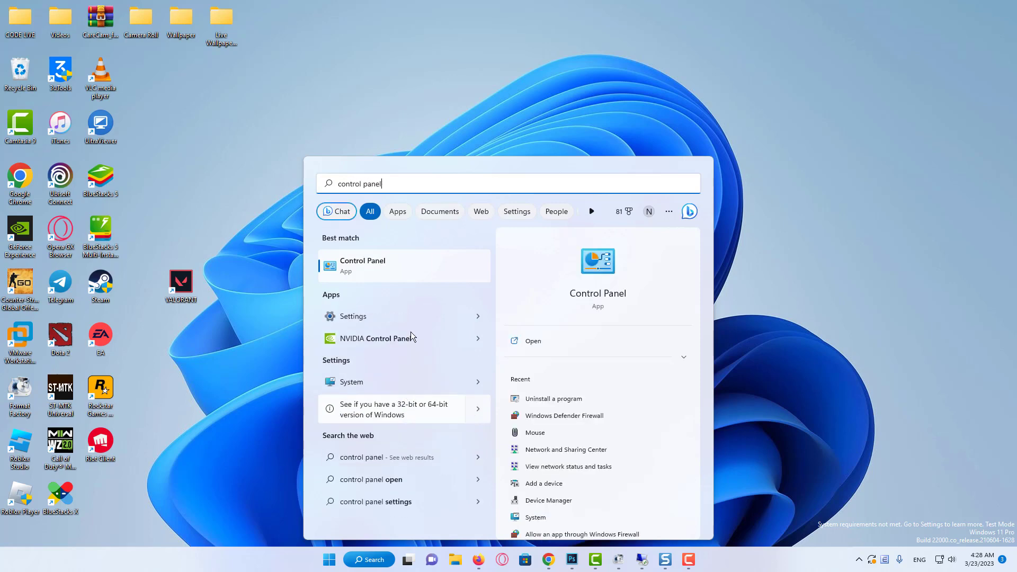
click(394, 263)
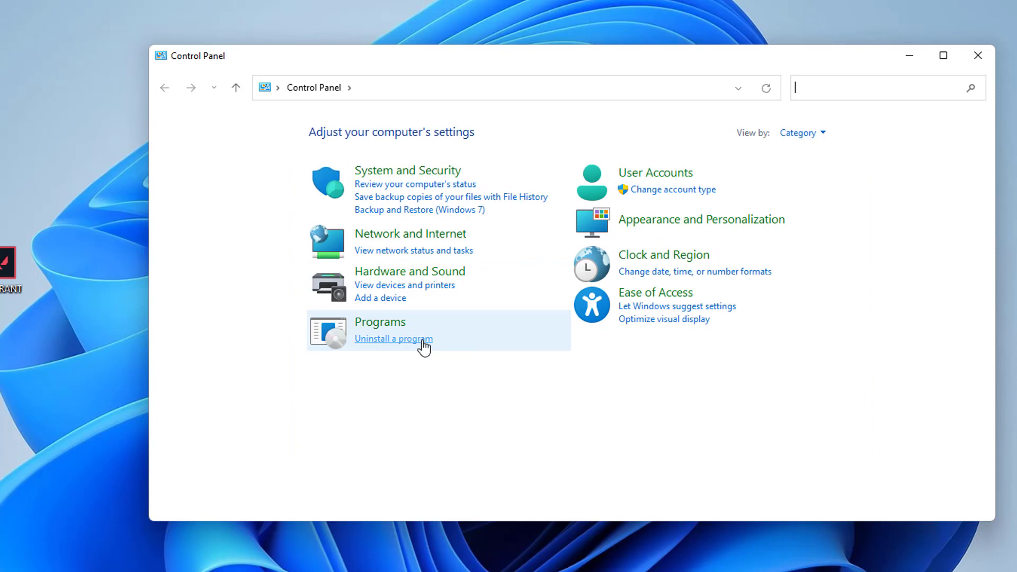
Uninstall Riot Vanguard from the installed programs list and confirm the removal
click(424, 341)
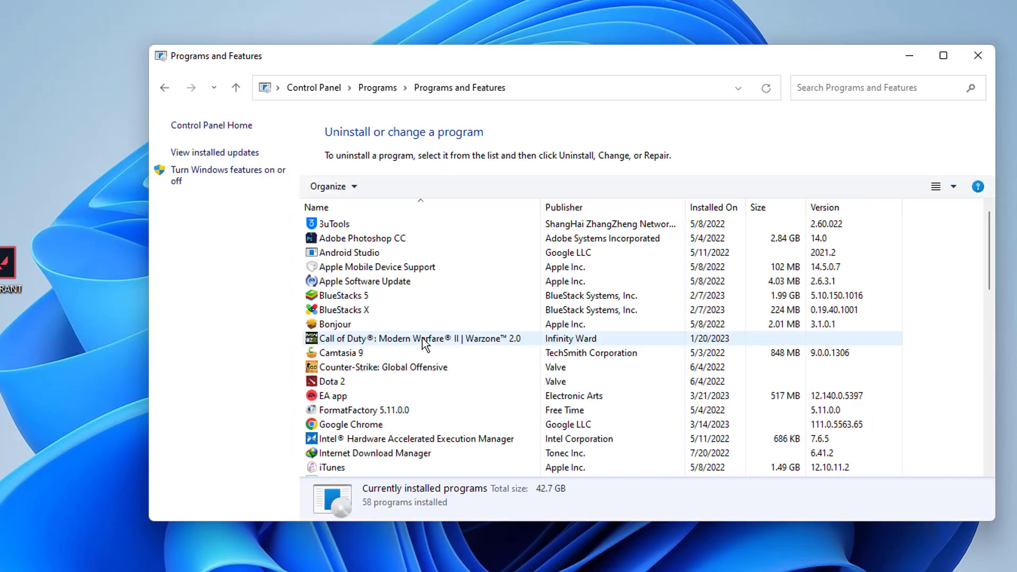
click(424, 342)
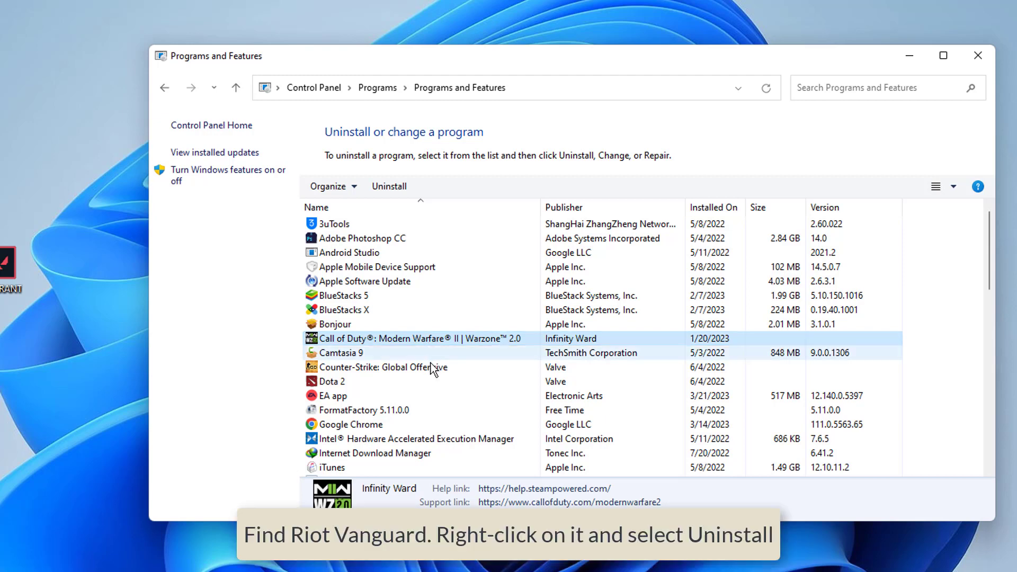
scroll(425, 342, down, 10)
click(385, 356)
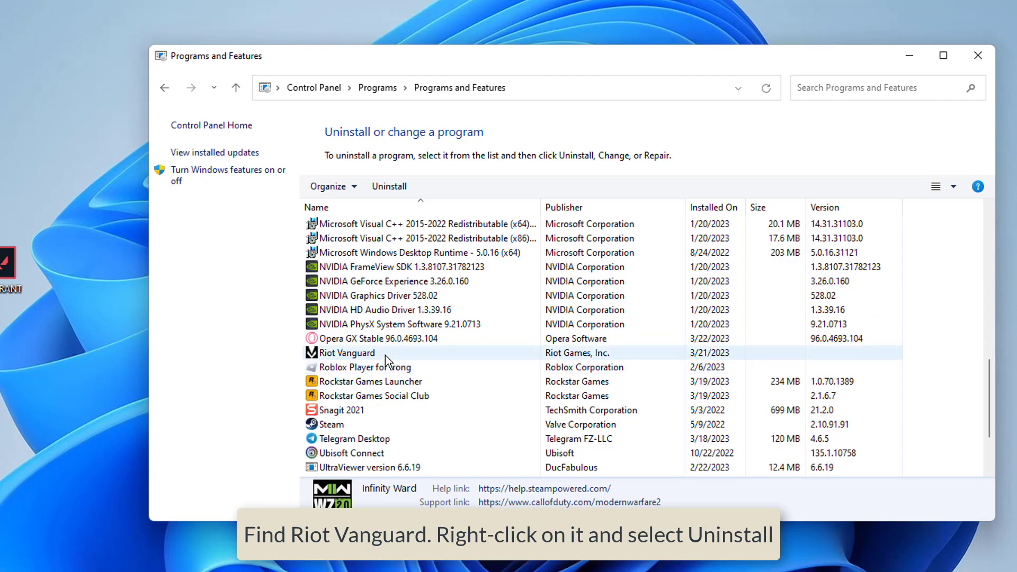
right_click(378, 352)
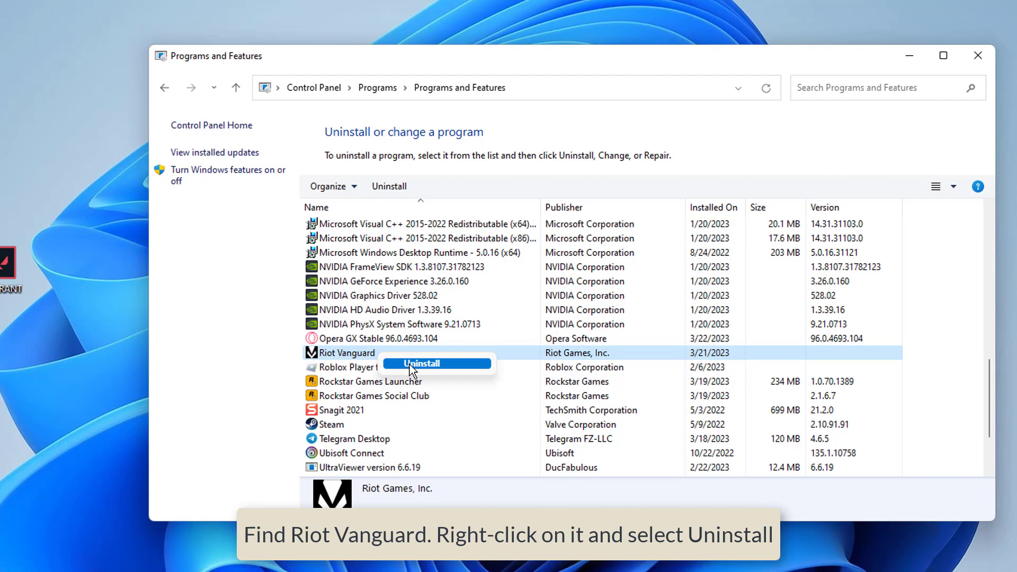
click(409, 365)
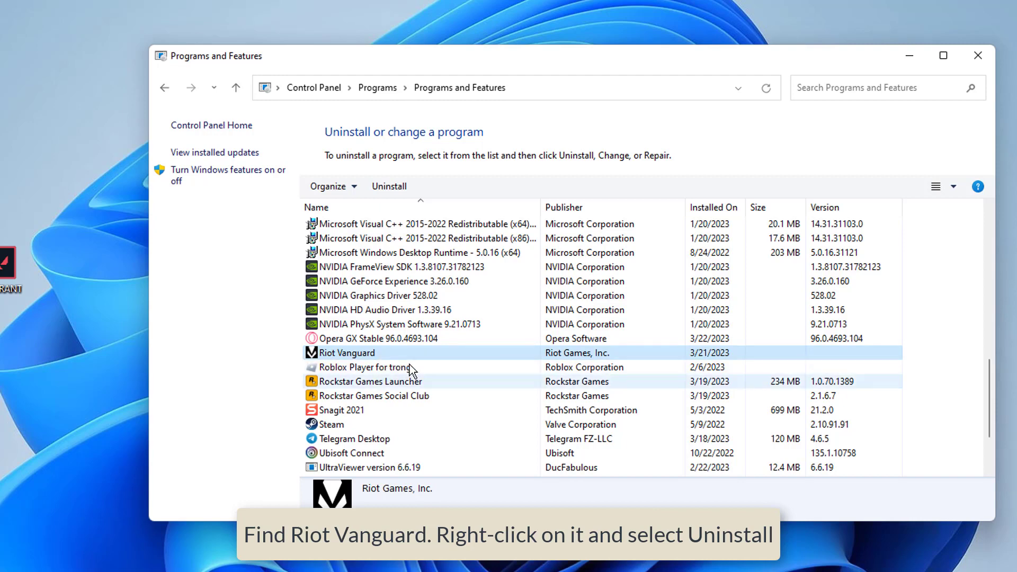
click(458, 325)
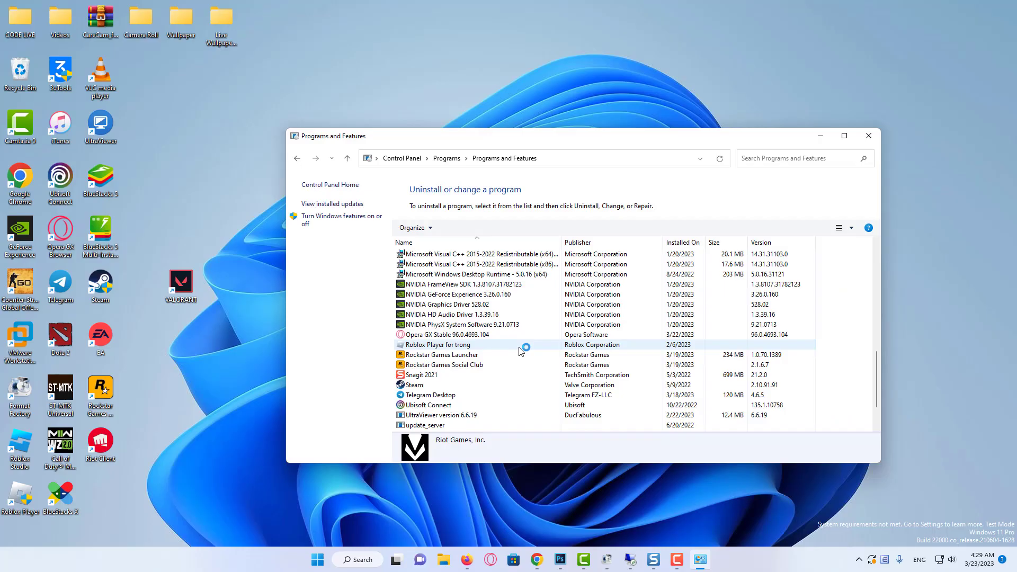
Close Programs and Features and launch VALORANT from its desktop shortcut
click(869, 137)
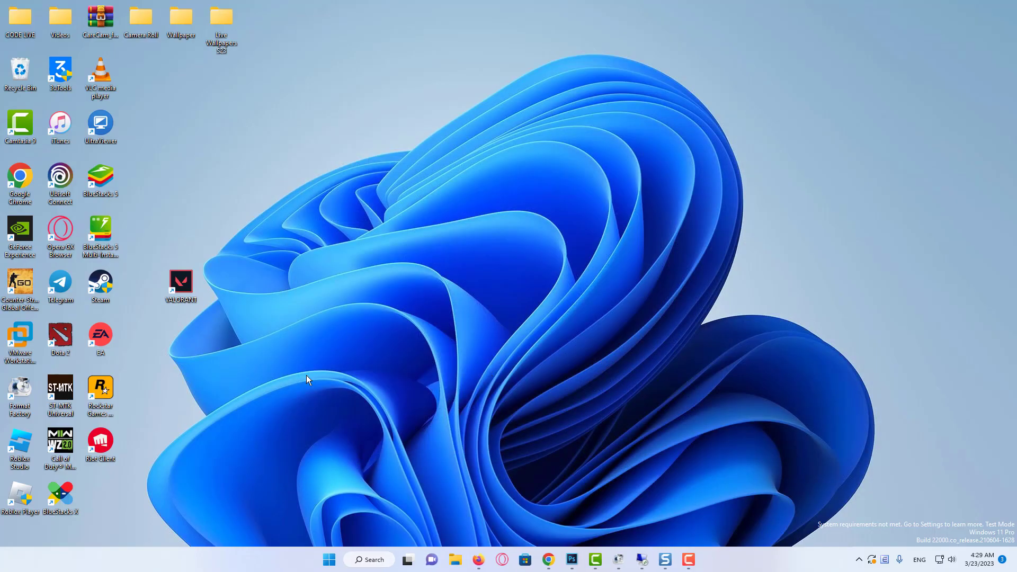
double_click(184, 287)
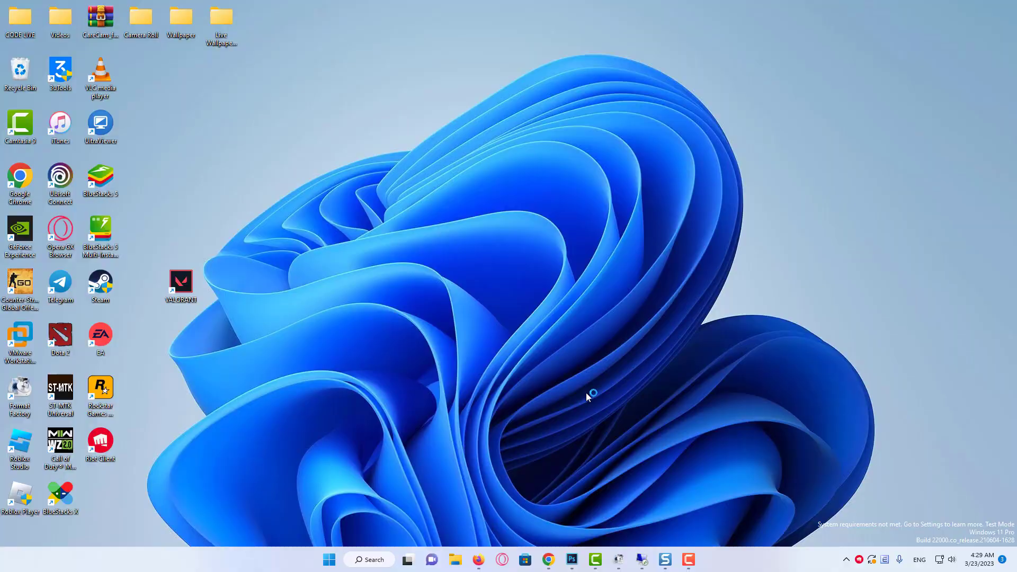